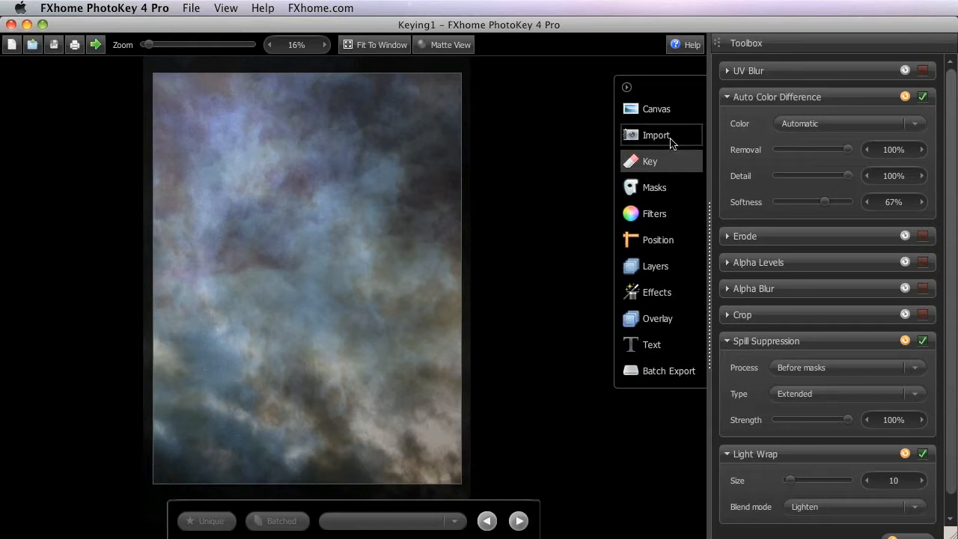
# - Import the three Untitled Capture TIFF images (65080, 65350 and 65586) as foreground images
pyautogui.click(670, 138)
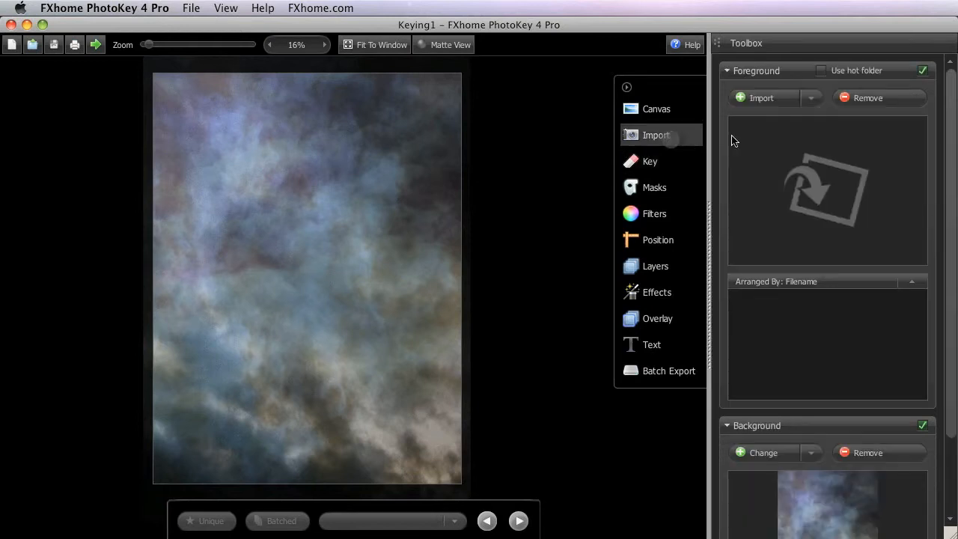
pyautogui.click(786, 99)
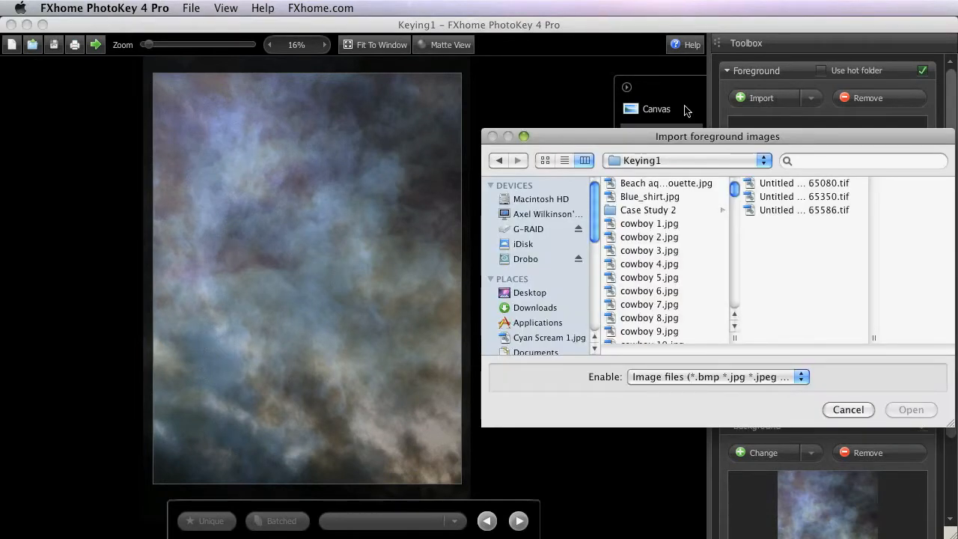
pyautogui.click(776, 187)
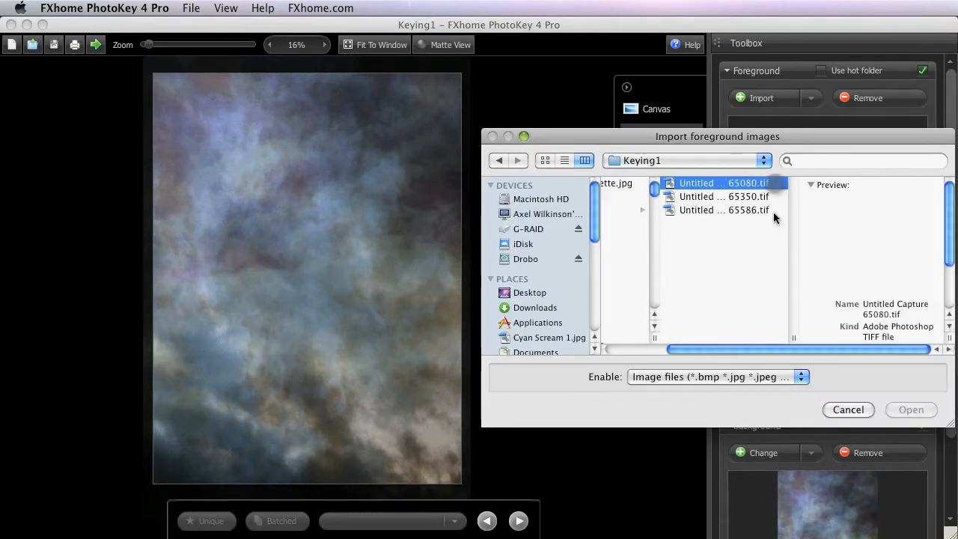
pyautogui.keyDown('shift'); pyautogui.click(687, 210); pyautogui.keyUp('shift')
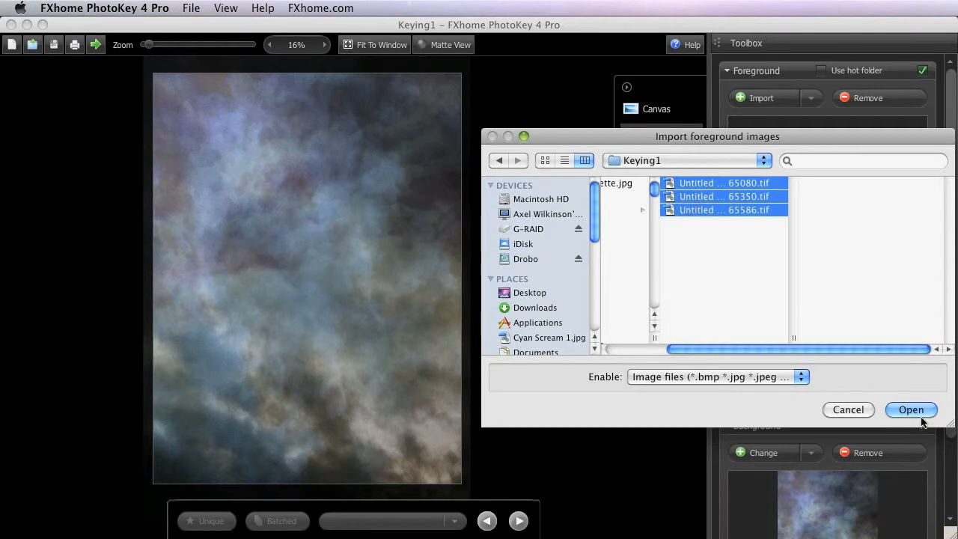
pyautogui.click(909, 410)
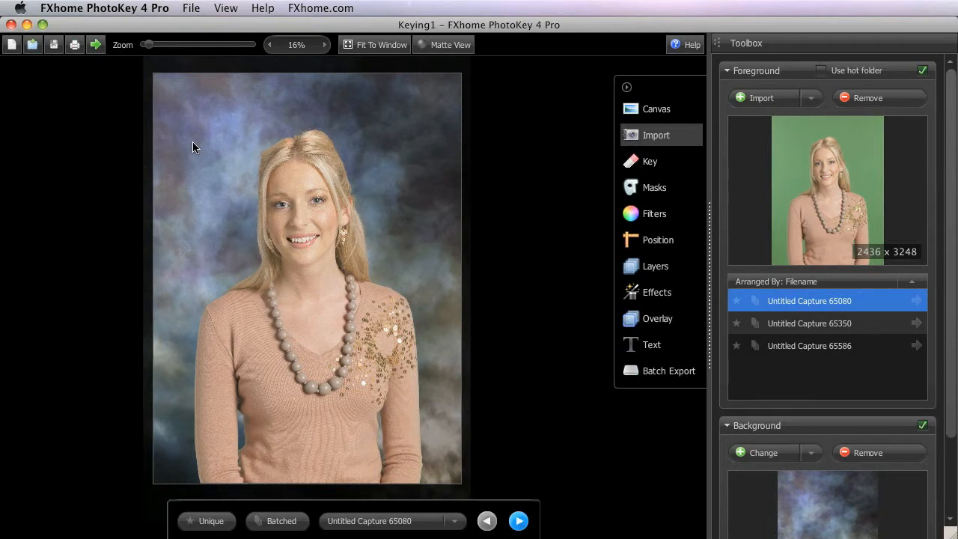
# - Step through the three imported captures, return to Untitled Capture 65080 in the Key settings and display its matte
pyautogui.click(519, 521)
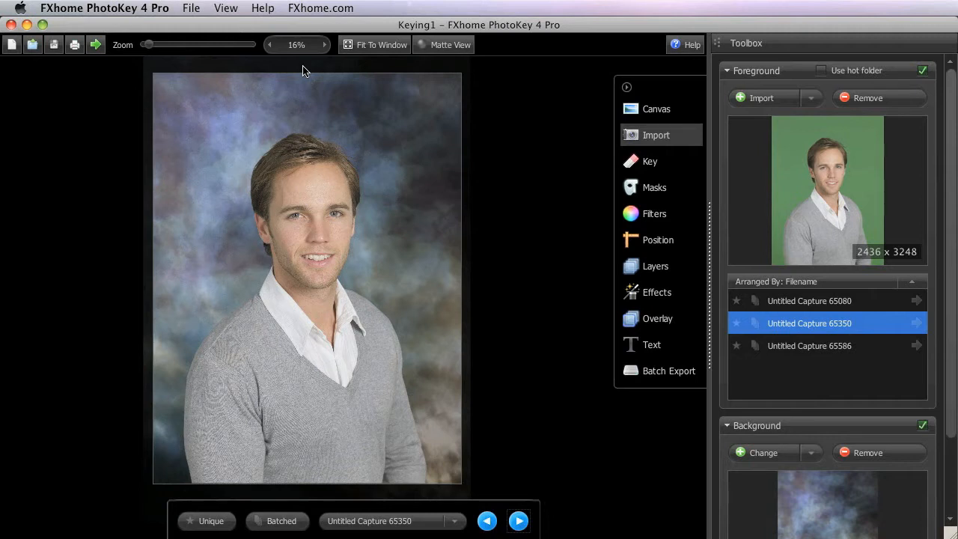
pyautogui.click(519, 521)
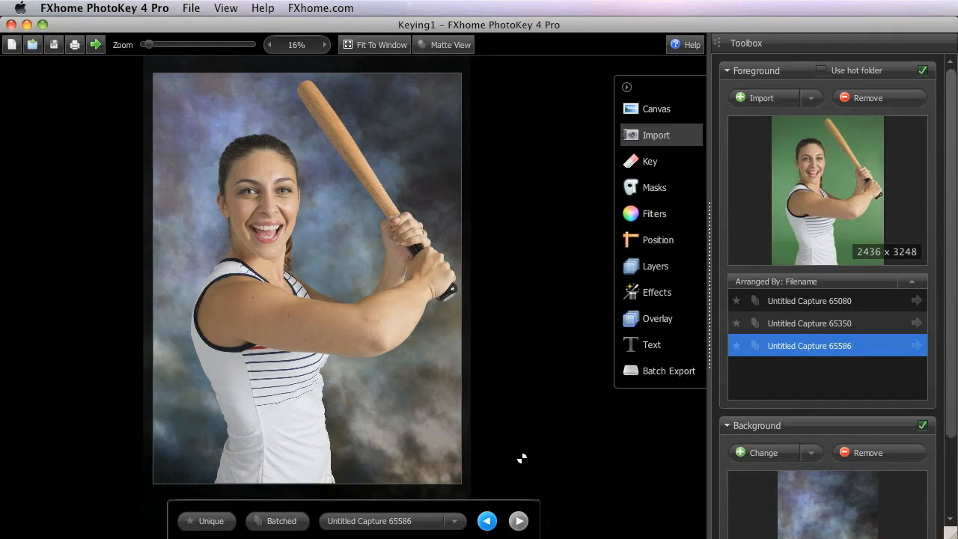
pyautogui.click(687, 173)
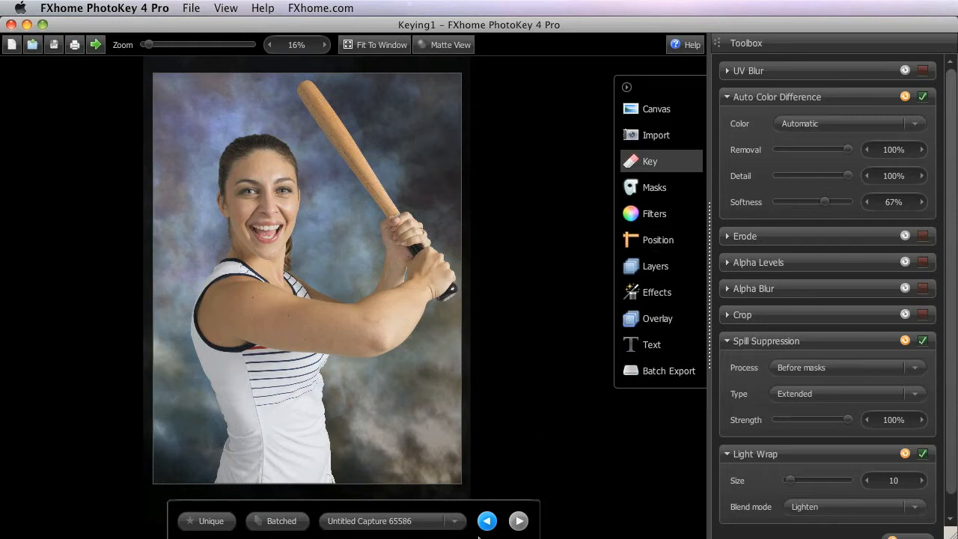
pyautogui.click(454, 521)
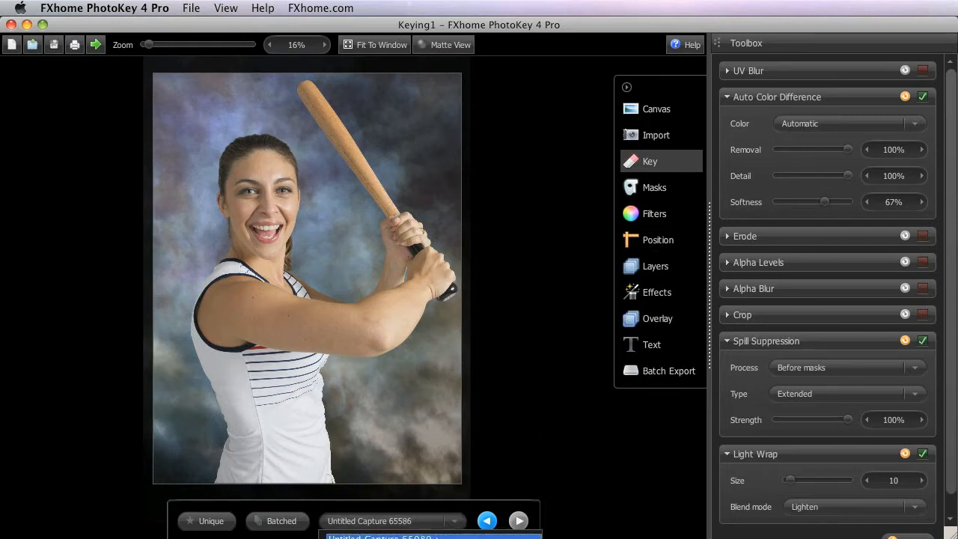
pyautogui.click(382, 536)
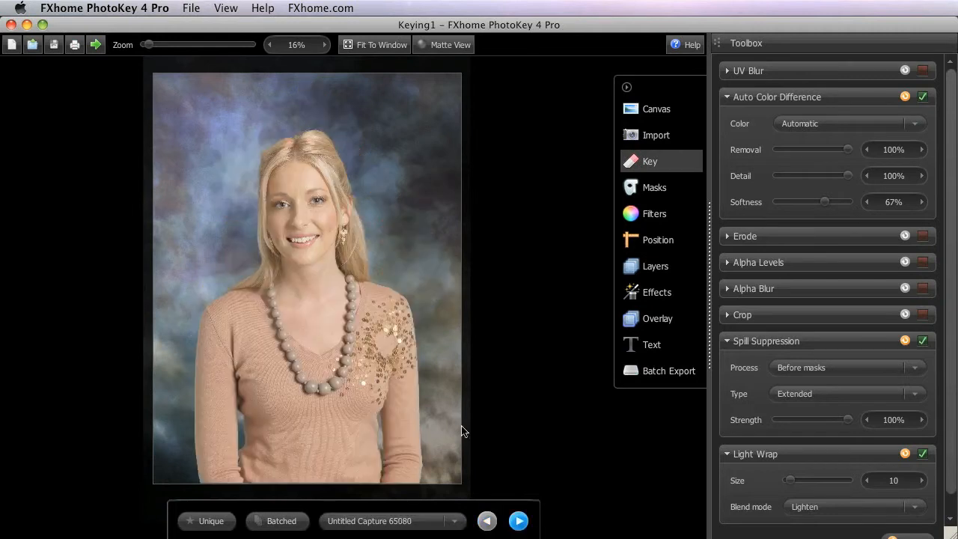
pyautogui.click(460, 46)
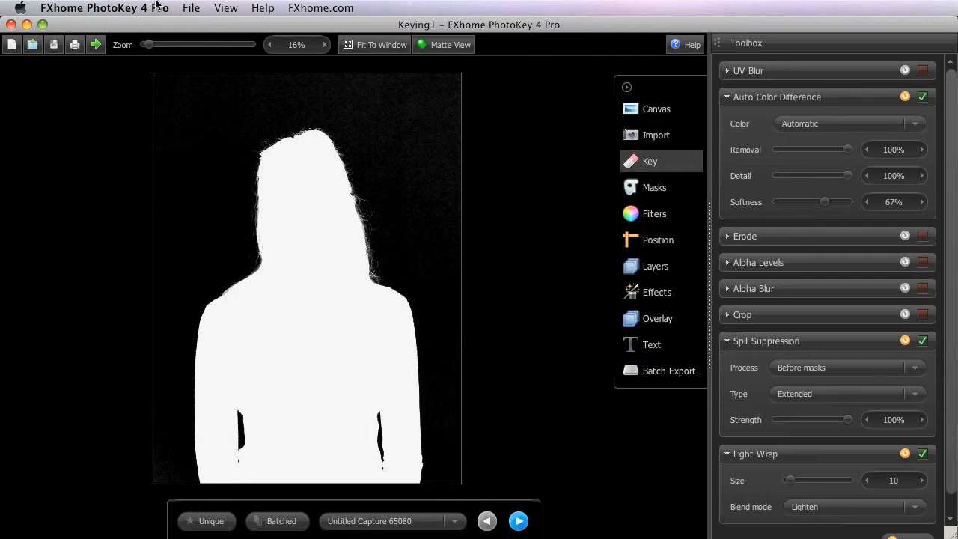
# - Open the recent project Keying2 and discard the changes to Keying1
pyautogui.click(191, 7)
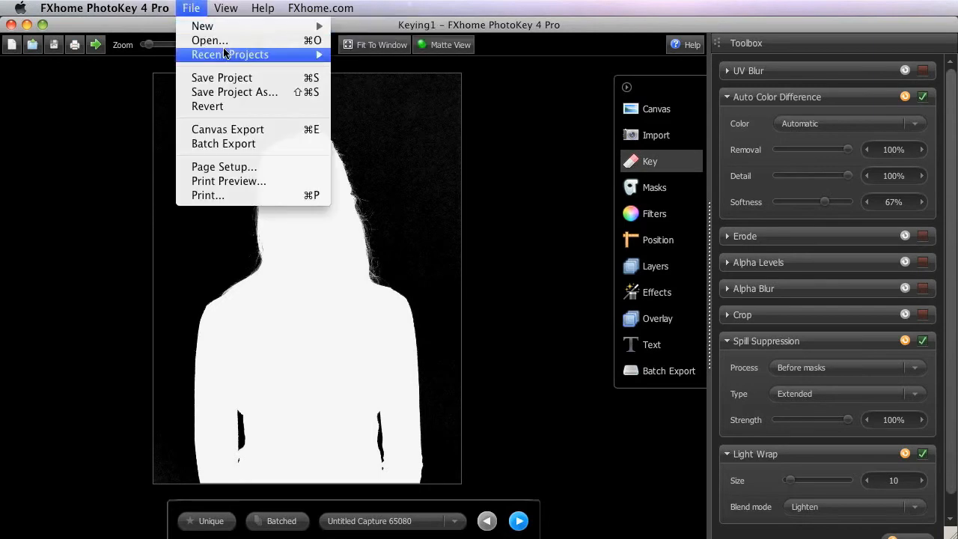
pyautogui.moveTo(227, 55)
pyautogui.click(402, 69)
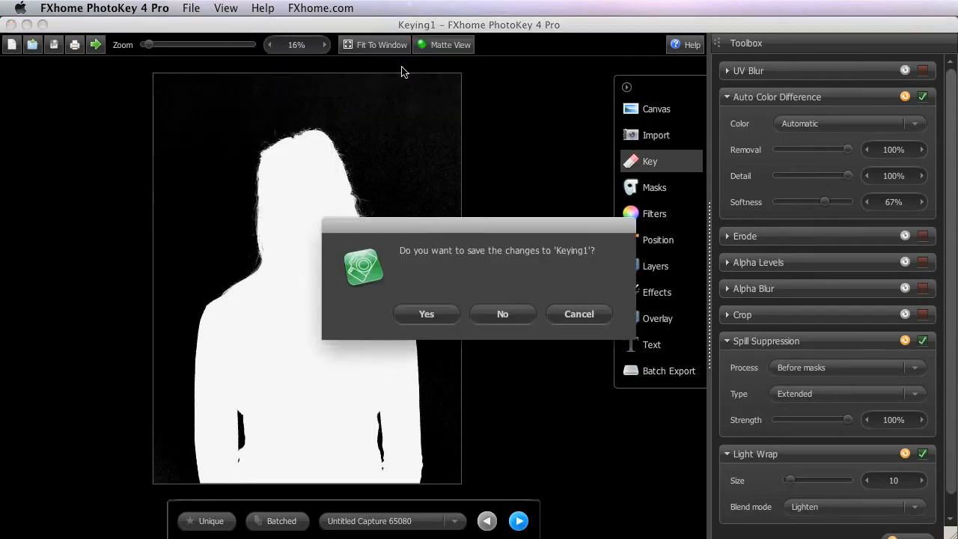
pyautogui.click(502, 313)
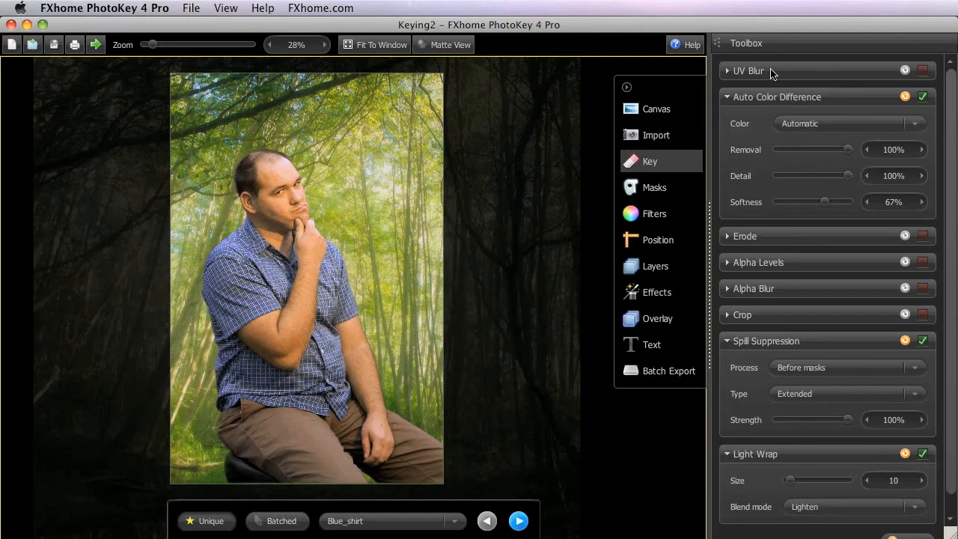
# - Try enabling the UV Blur filter for the Blue_shirt image, then turn it off again
pyautogui.click(798, 74)
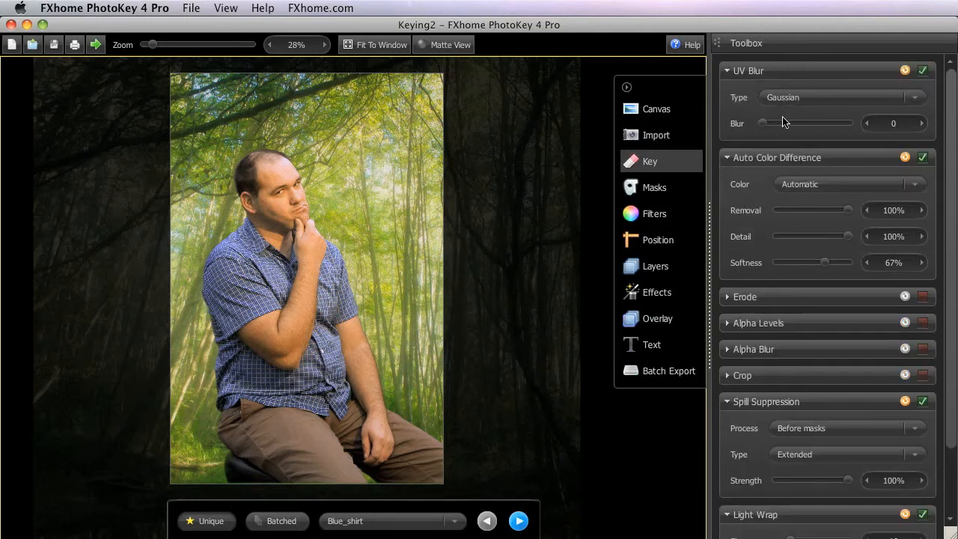
pyautogui.click(922, 70)
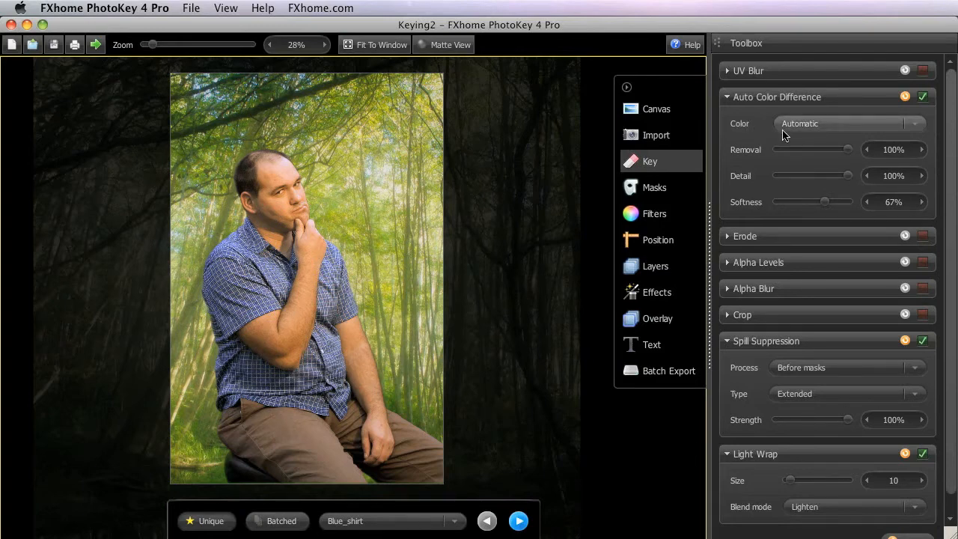
# - Switch to the Lady blue top image and set its Auto Color Difference color to Green
pyautogui.click(487, 520)
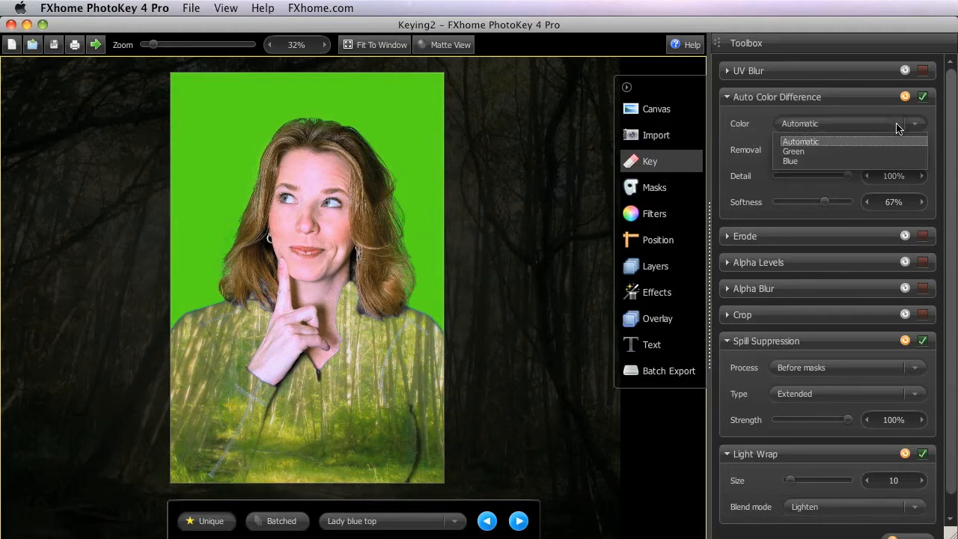
pyautogui.click(814, 153)
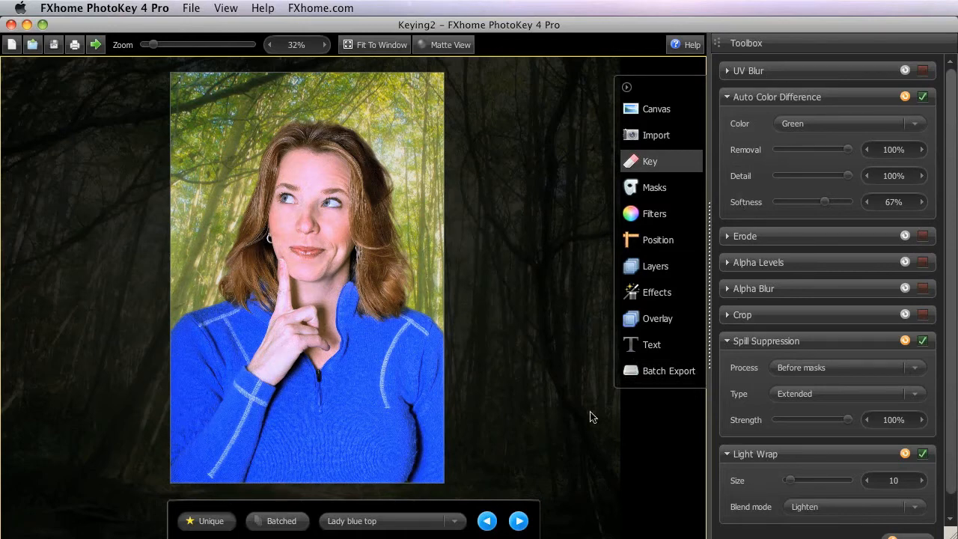
# - Return to the Blue_shirt image and inspect its matte around the shirt at 81% magnification
pyautogui.click(443, 526)
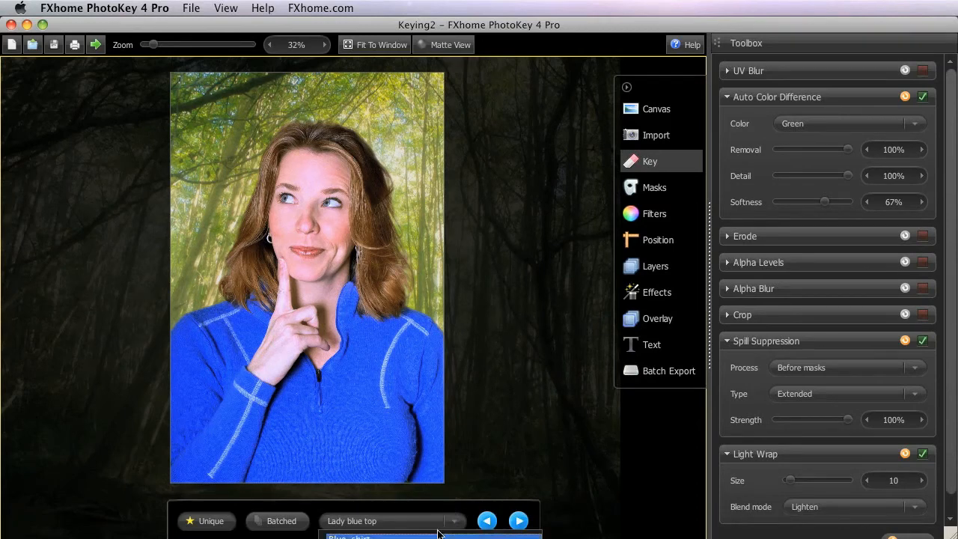
pyautogui.press('Return')
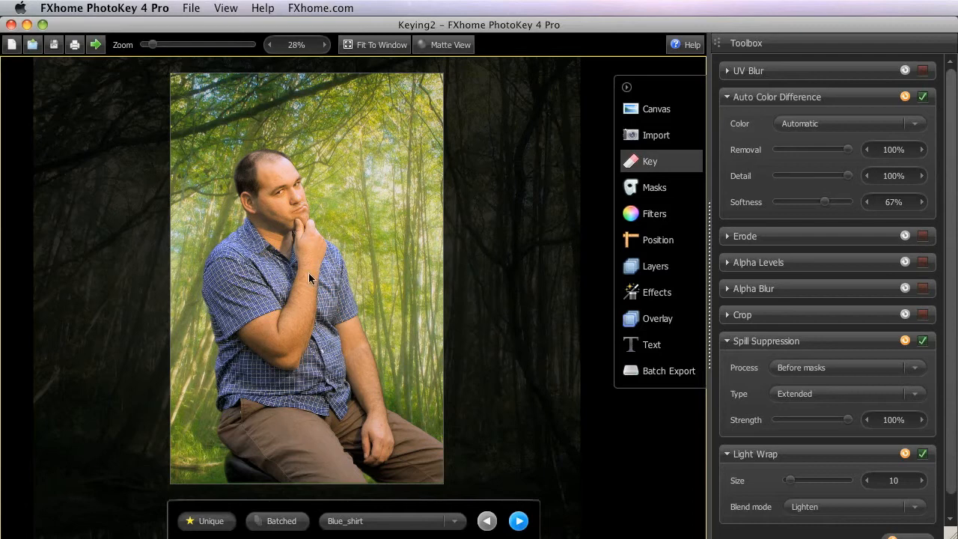
pyautogui.click(451, 45)
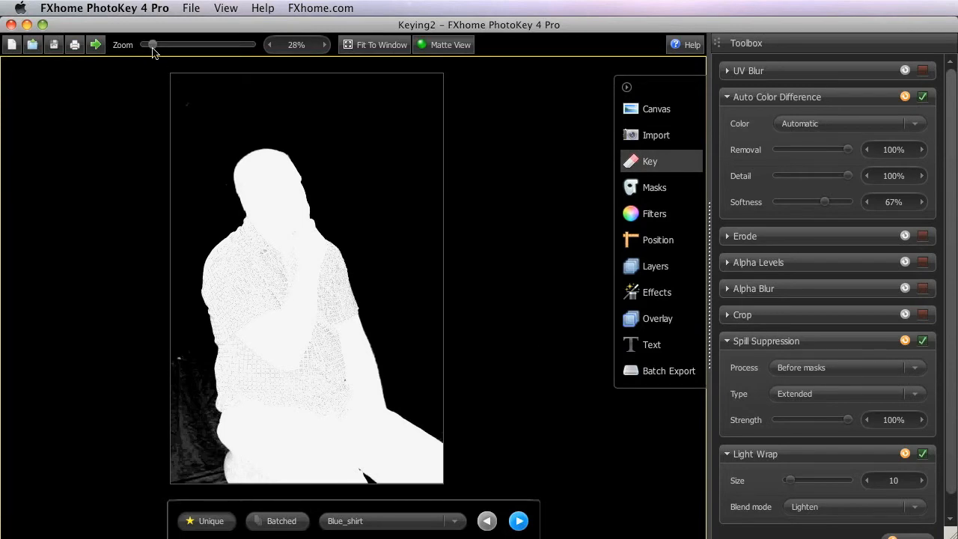
pyautogui.moveTo(152, 45); pyautogui.dragTo(165, 45)
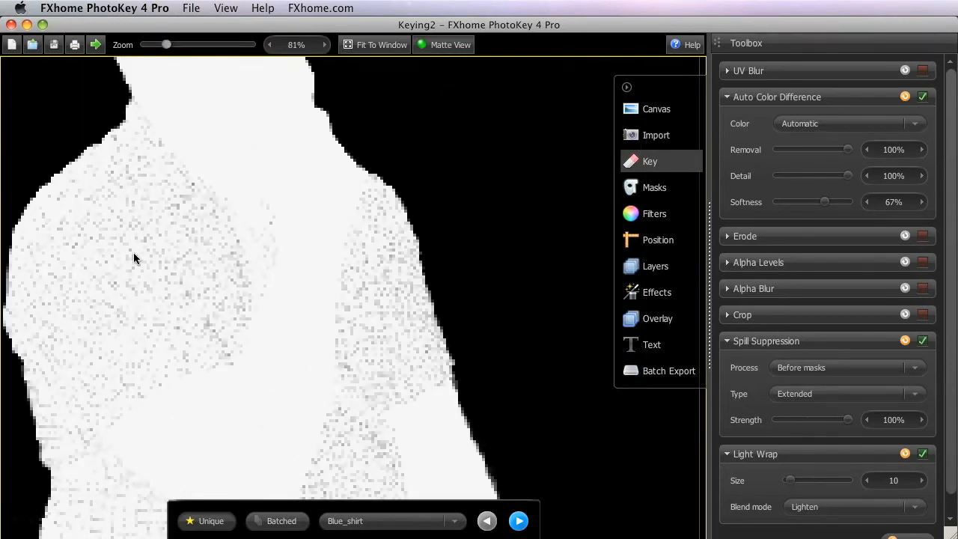
pyautogui.moveTo(102, 470); pyautogui.dragTo(186, 381)
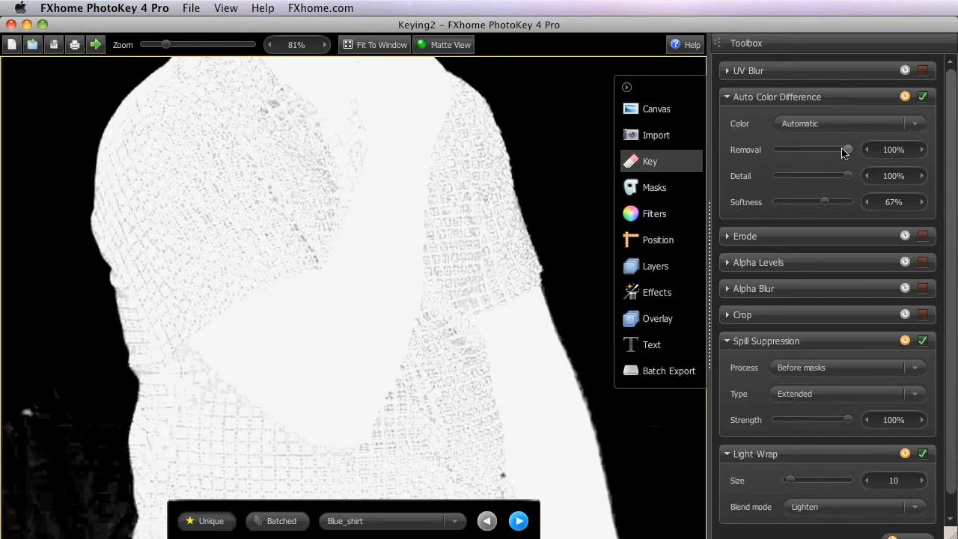
# - Reduce the Auto Color Difference Removal for the Blue_shirt image to 75%
pyautogui.moveTo(844, 152); pyautogui.dragTo(829, 152)
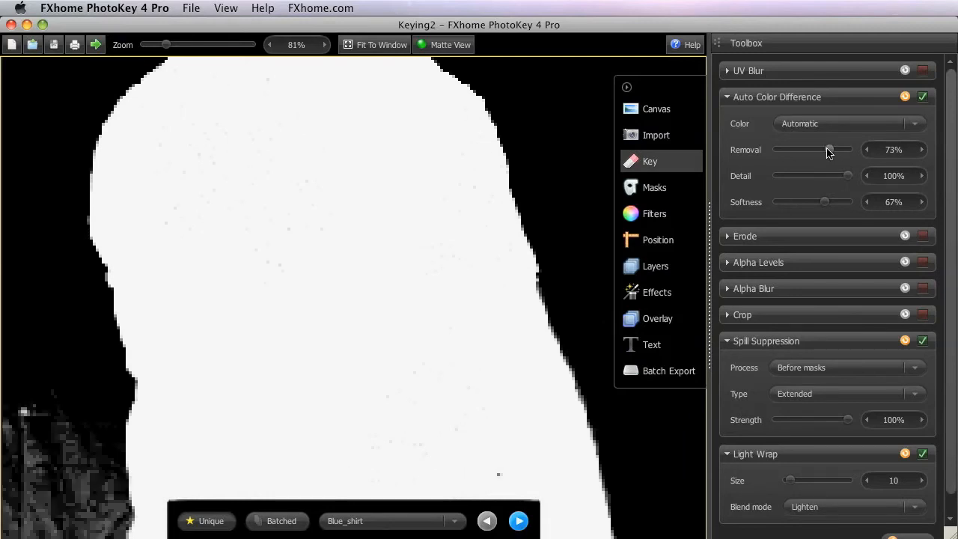
pyautogui.moveTo(829, 151); pyautogui.dragTo(828, 152)
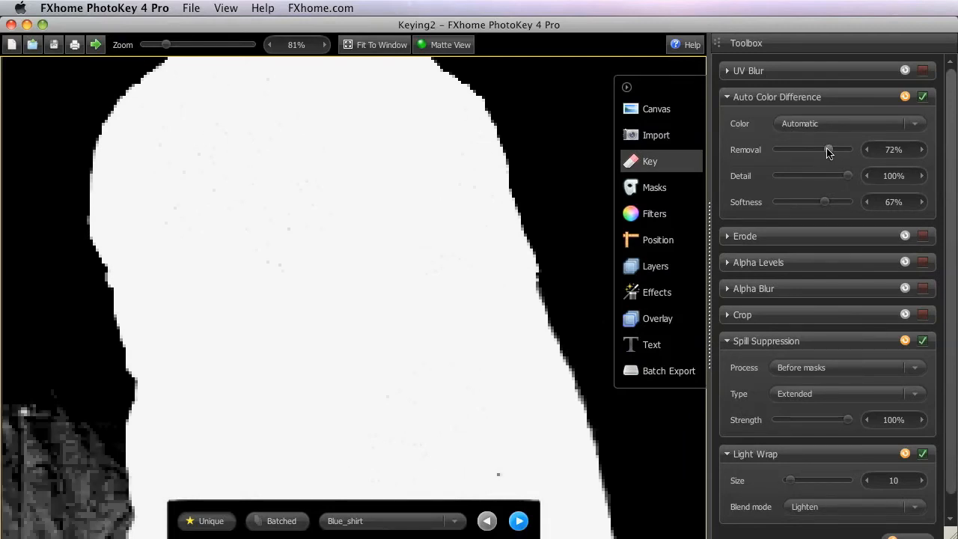
pyautogui.moveTo(828, 152); pyautogui.dragTo(829, 152)
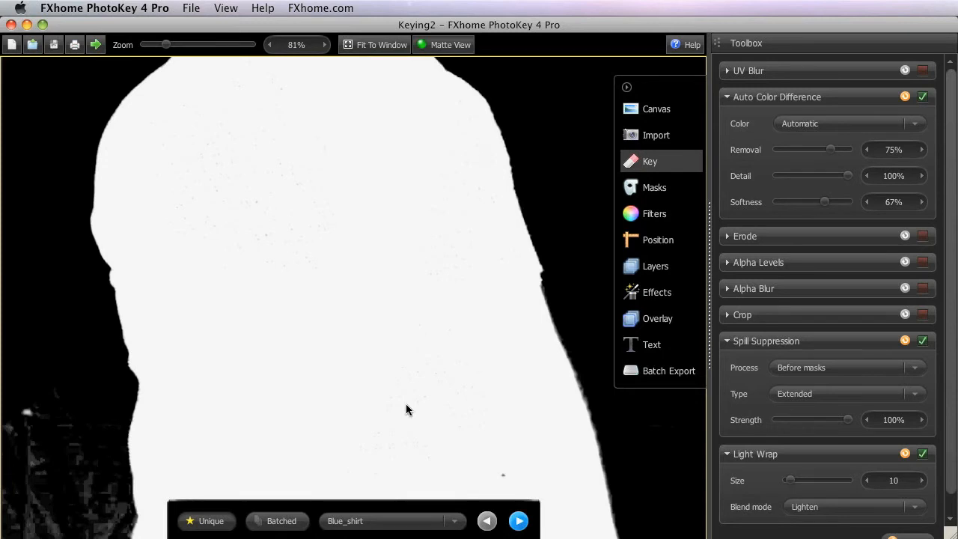
# - Set the Auto Color Difference Detail to 0% and Softness to 100%, comparing the matte's lower area at 0% Softness
pyautogui.moveTo(304, 423); pyautogui.dragTo(349, 122)
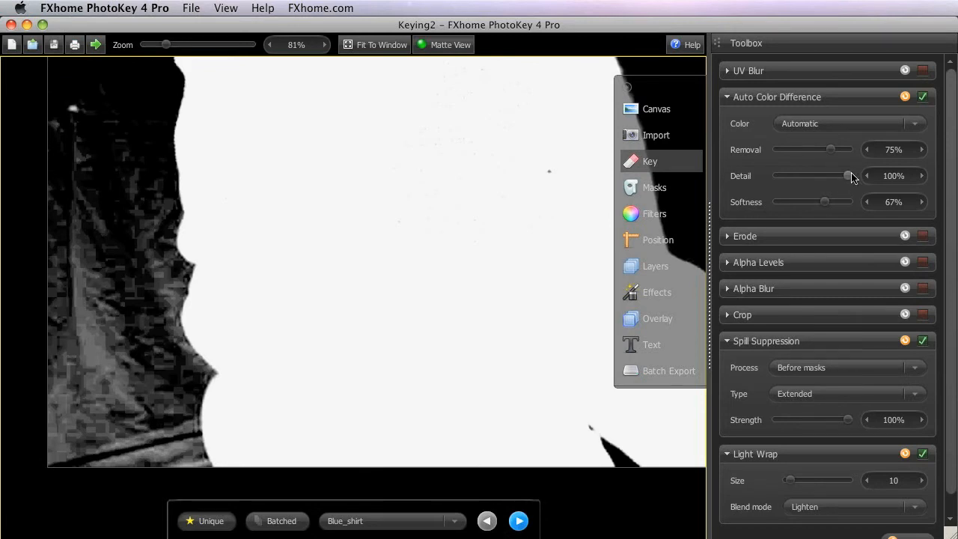
pyautogui.moveTo(851, 176); pyautogui.dragTo(777, 187)
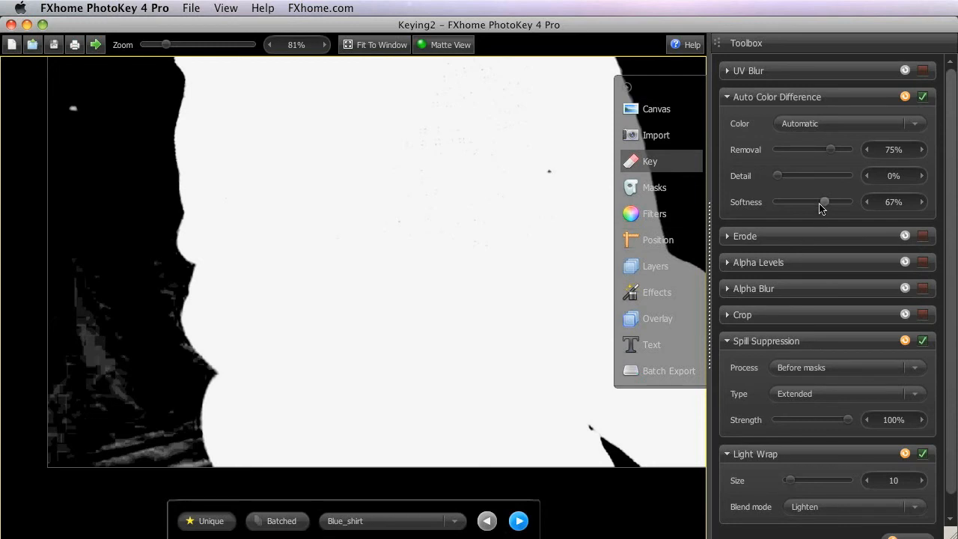
pyautogui.moveTo(819, 207); pyautogui.dragTo(851, 207)
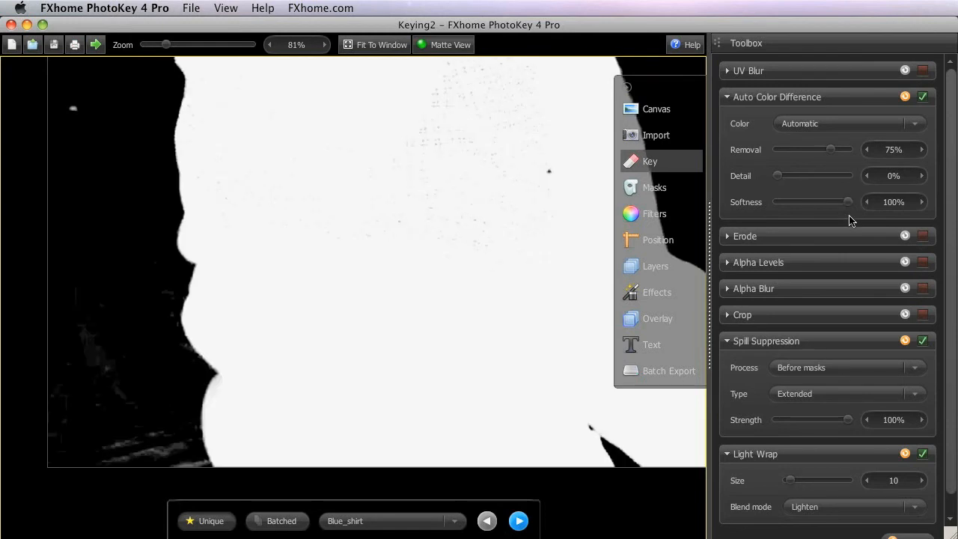
pyautogui.moveTo(849, 202); pyautogui.dragTo(777, 203)
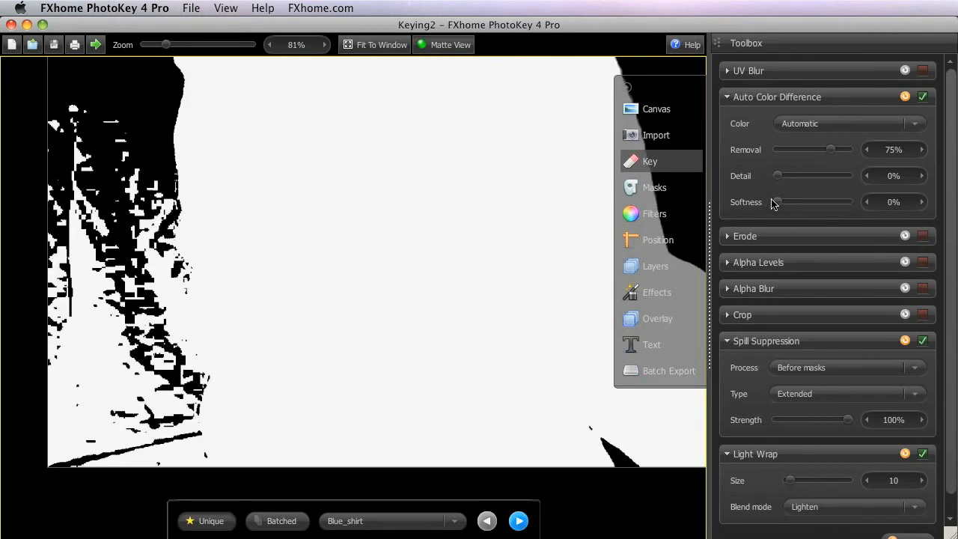
pyautogui.moveTo(781, 203); pyautogui.dragTo(860, 205)
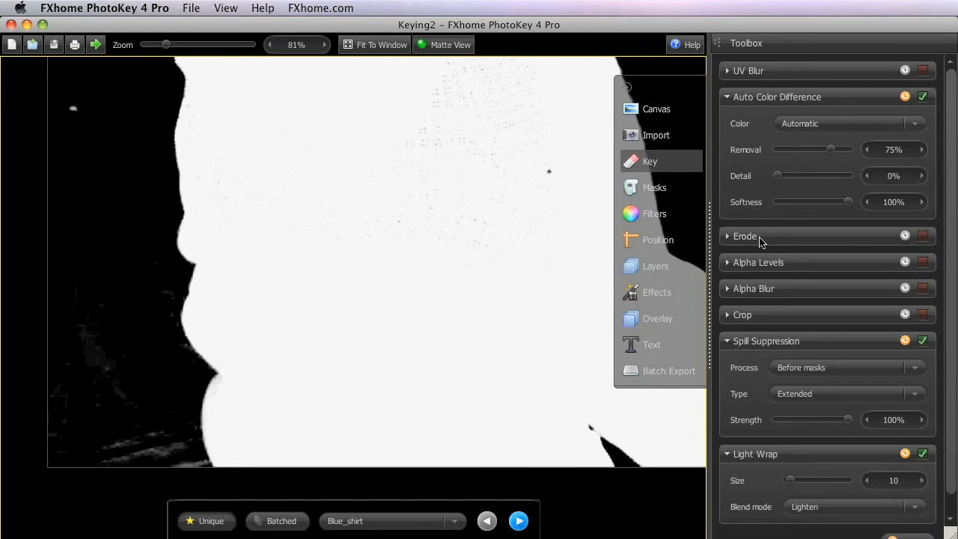
# - Enable the Erode filter on the Blue_shirt key and set it to 1 while viewing the composited image
pyautogui.click(789, 238)
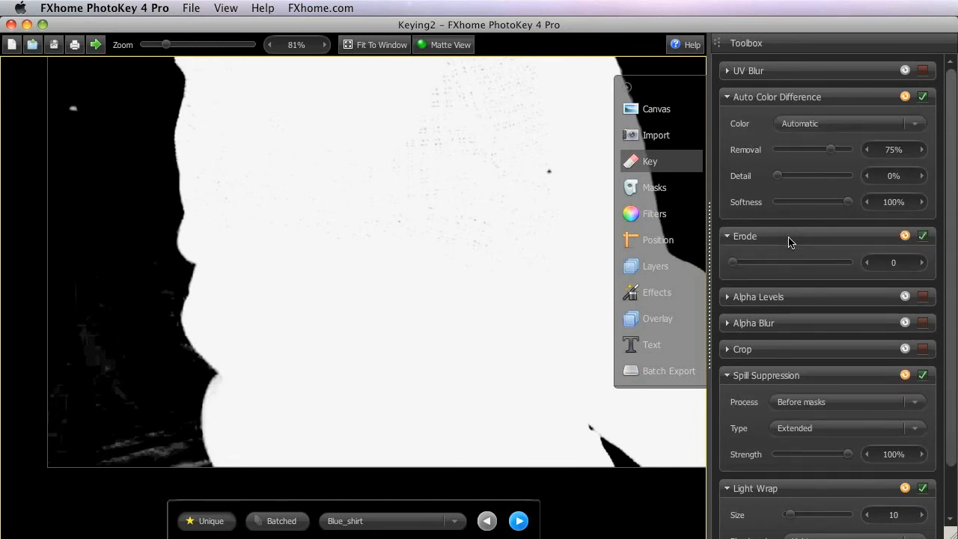
pyautogui.click(444, 46)
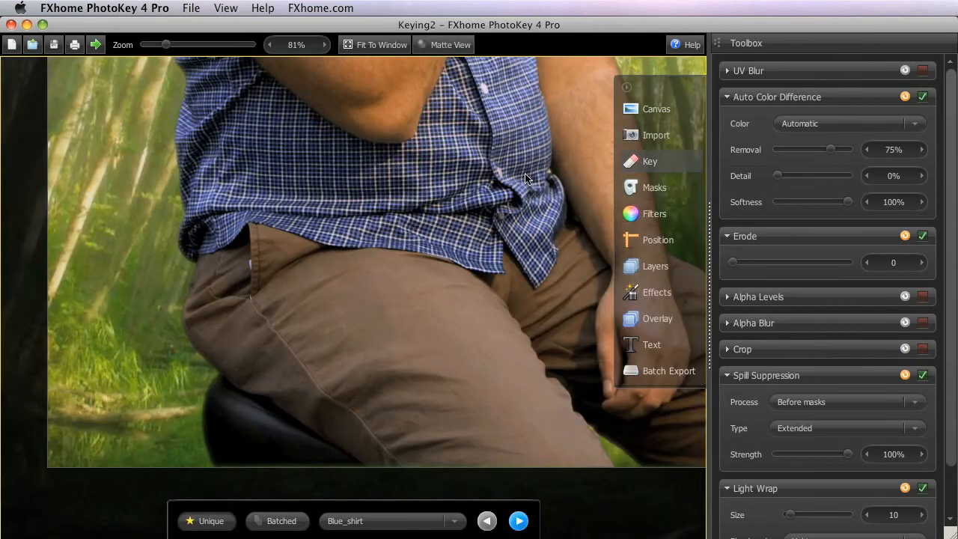
pyautogui.moveTo(574, 124); pyautogui.dragTo(472, 180)
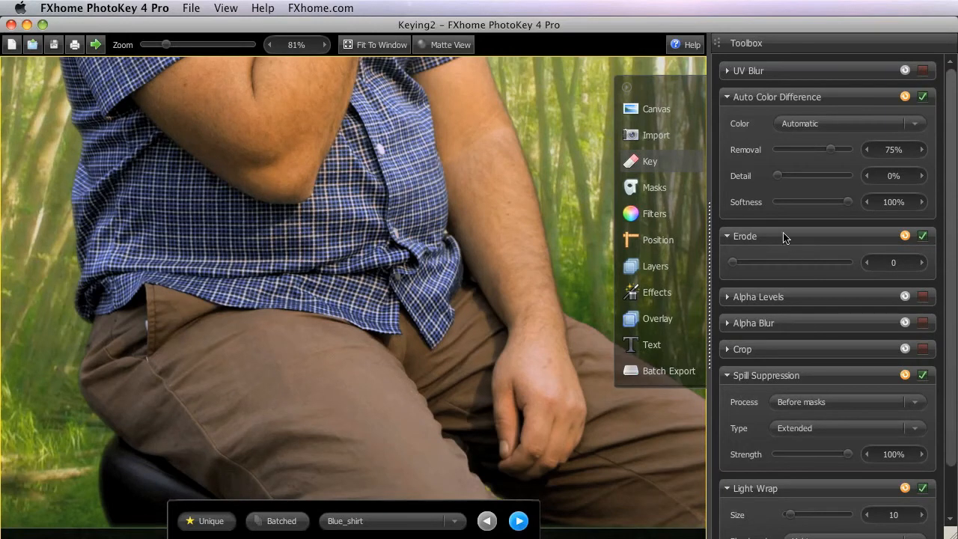
pyautogui.click(921, 263)
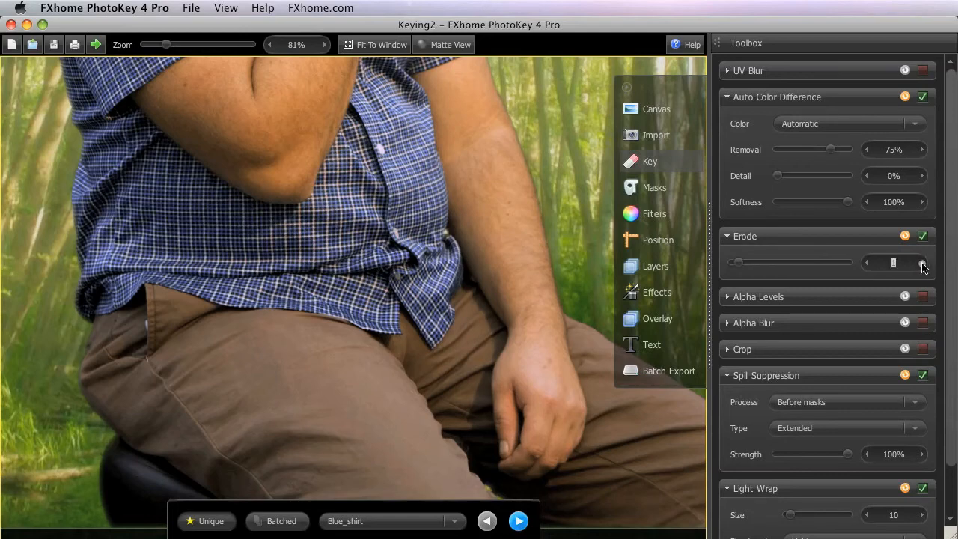
# - Increase the Erode filter on the Blue_shirt key to 3 and enable the Alpha Levels filter
pyautogui.click(922, 263)
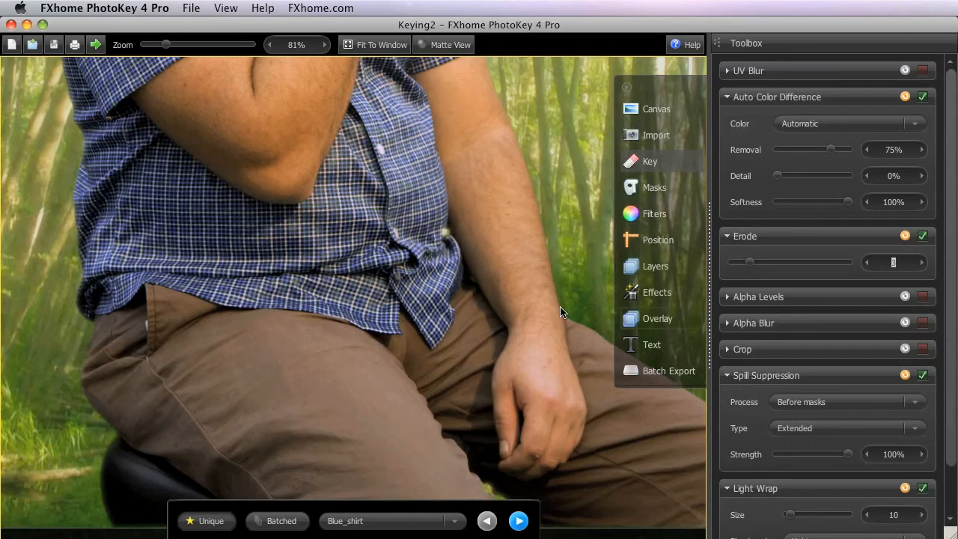
pyautogui.click(818, 298)
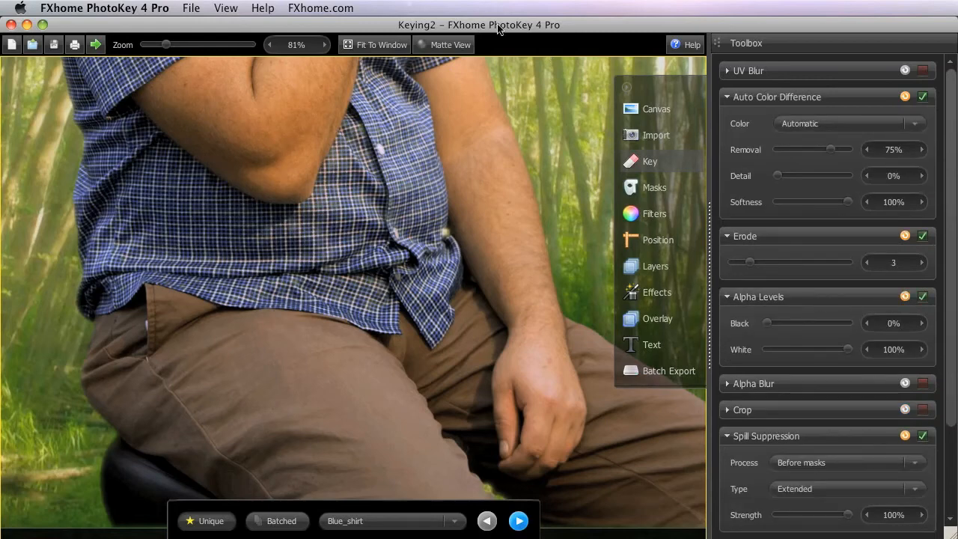
# - Show the matte of the Blue_shirt image and reduce the Auto Color Difference Softness to 63%
pyautogui.click(459, 47)
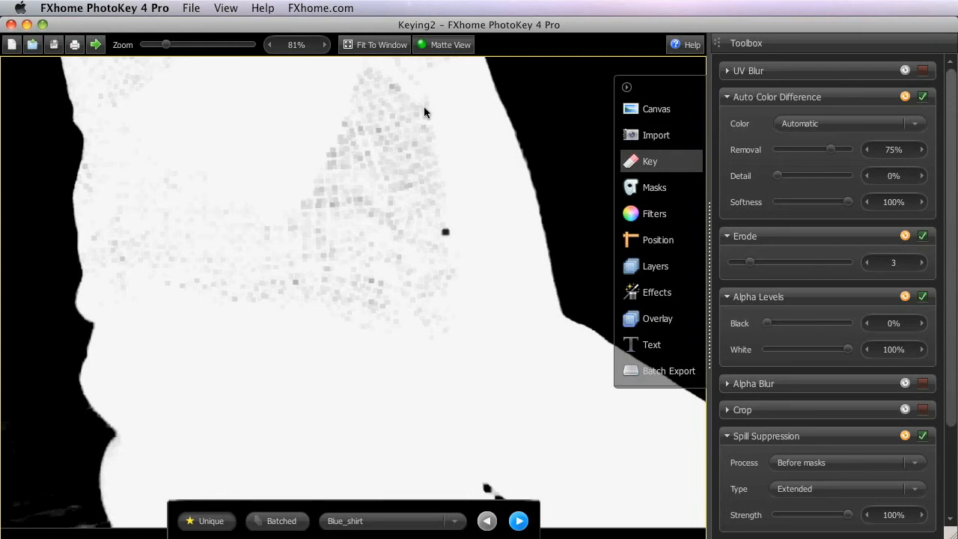
pyautogui.moveTo(125, 459); pyautogui.dragTo(282, 387)
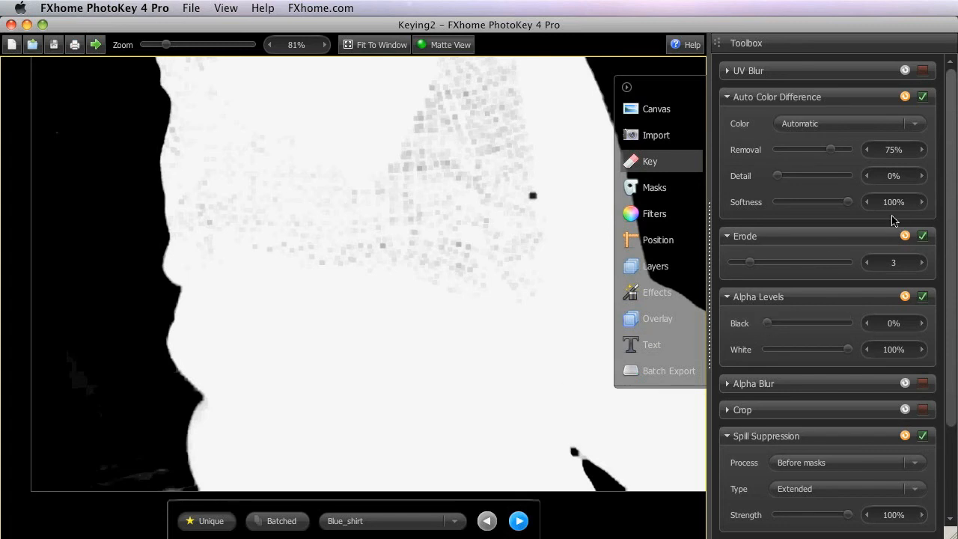
pyautogui.moveTo(846, 206); pyautogui.dragTo(820, 206)
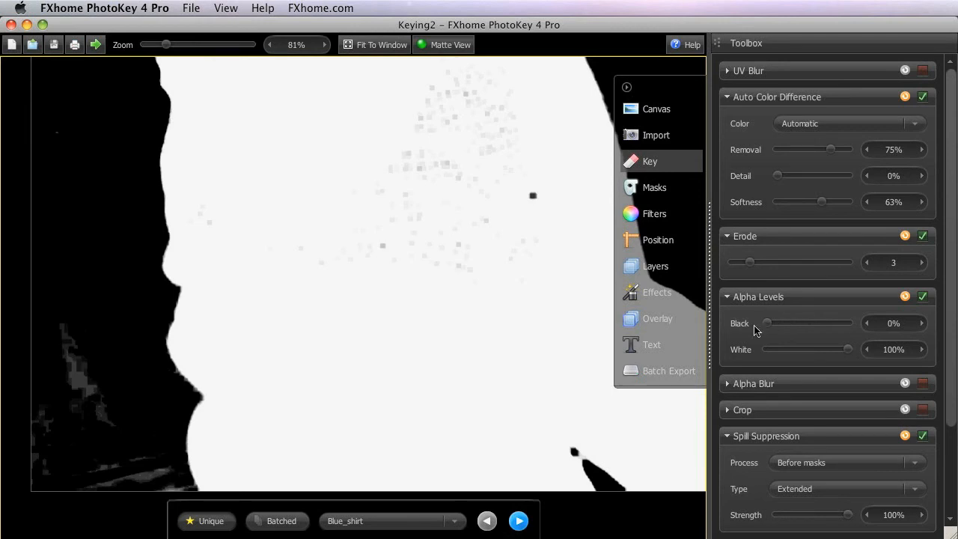
# - Set the Alpha Levels to 68% Black and 70% White to clean up the Blue_shirt matte
pyautogui.moveTo(767, 323); pyautogui.dragTo(821, 324)
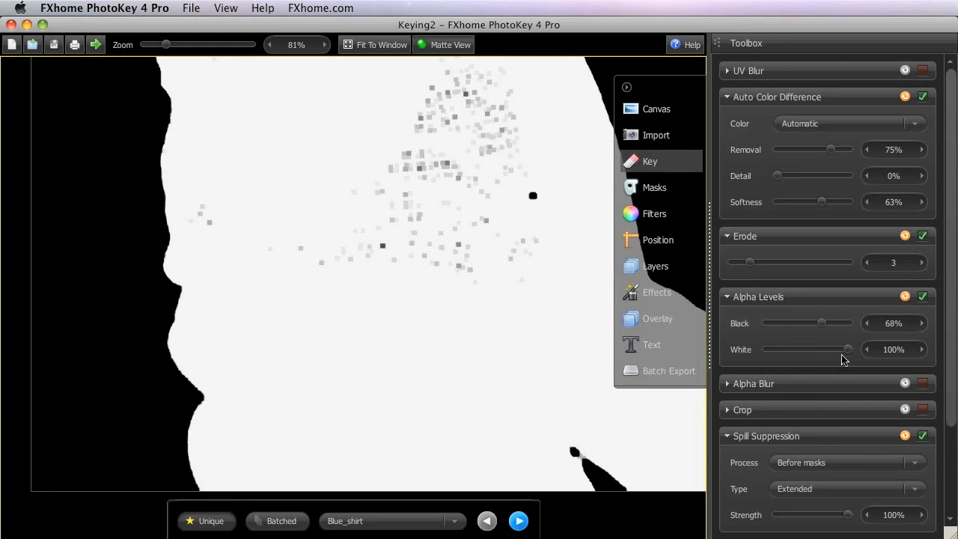
pyautogui.moveTo(846, 349); pyautogui.dragTo(824, 350)
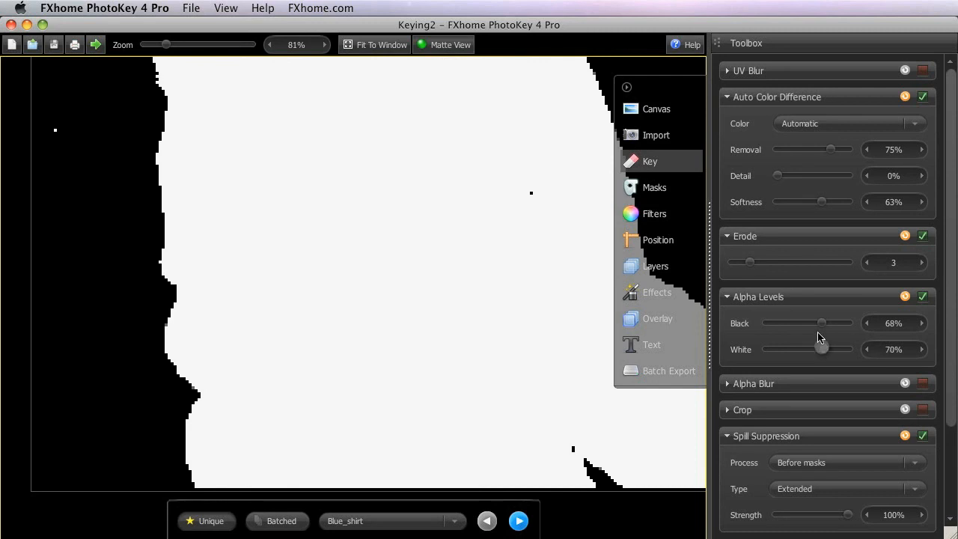